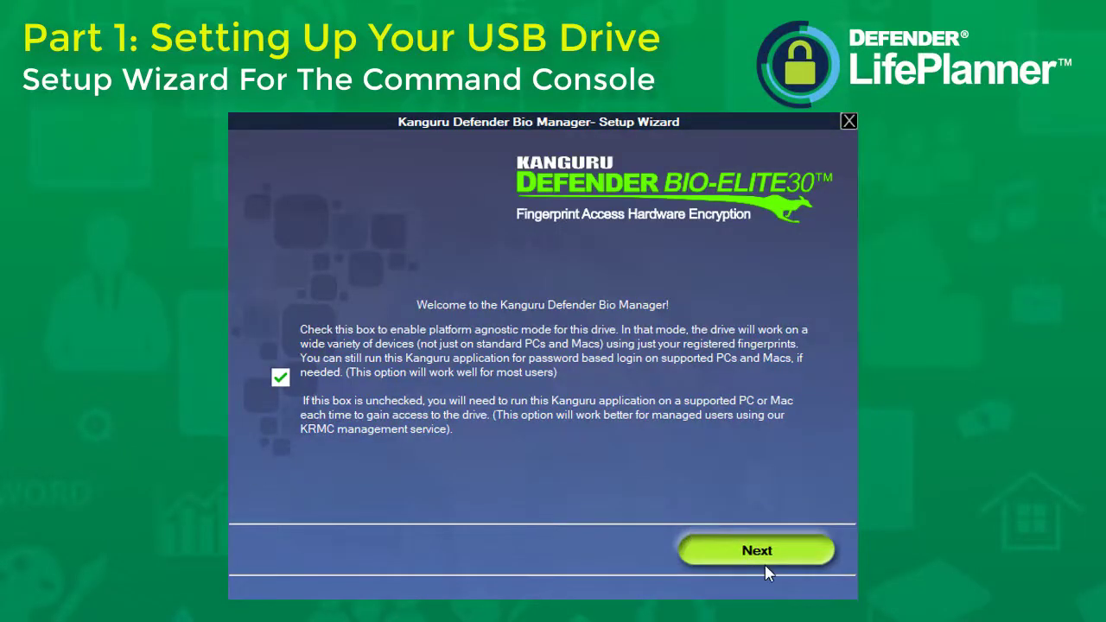
Move to the contact page and fill in the owner's name, phone number and e-mail address.
left_click(757, 551)
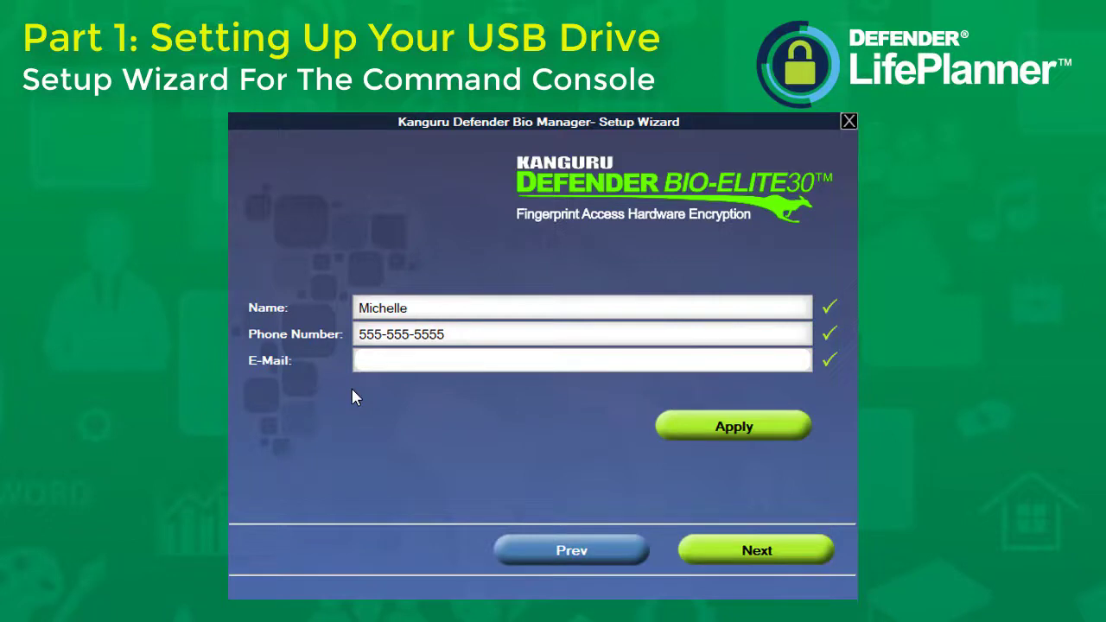
type("my")
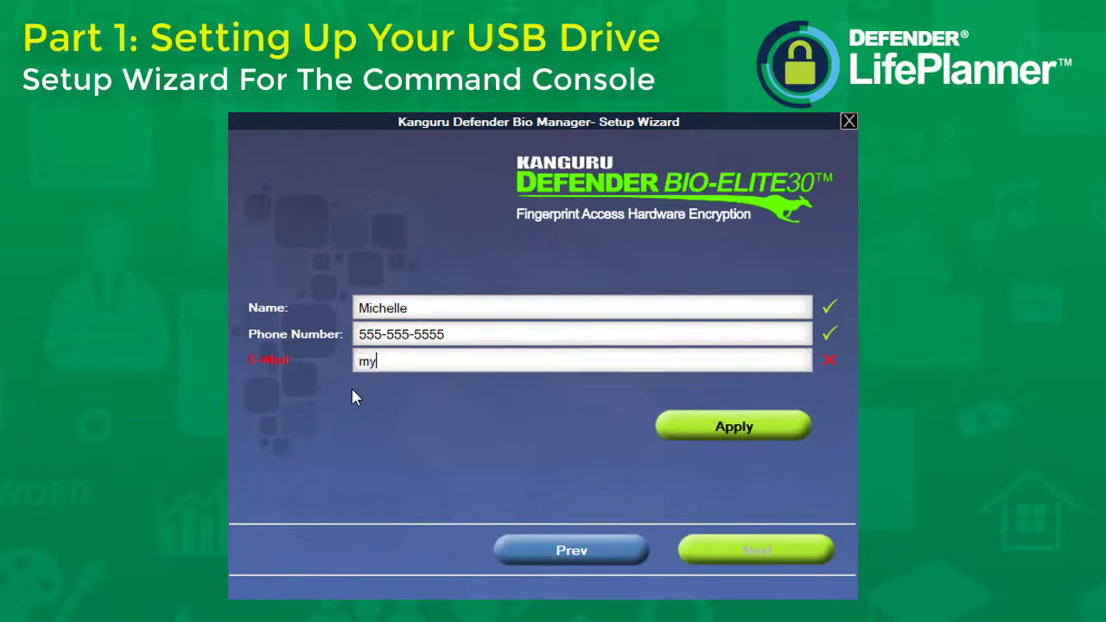
type("email@company")
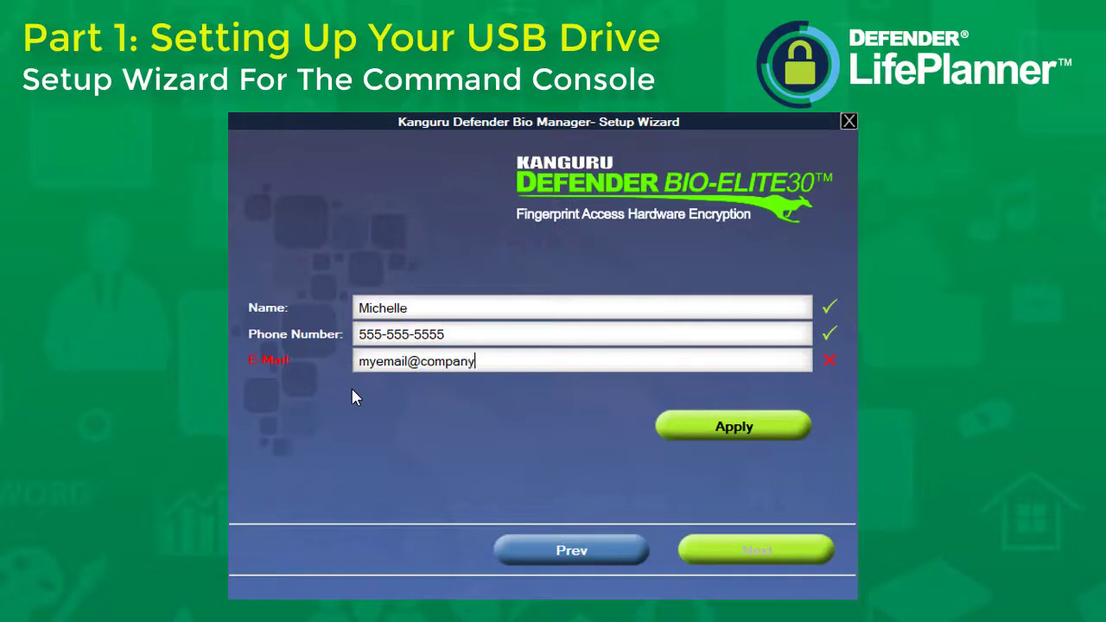
type(".com")
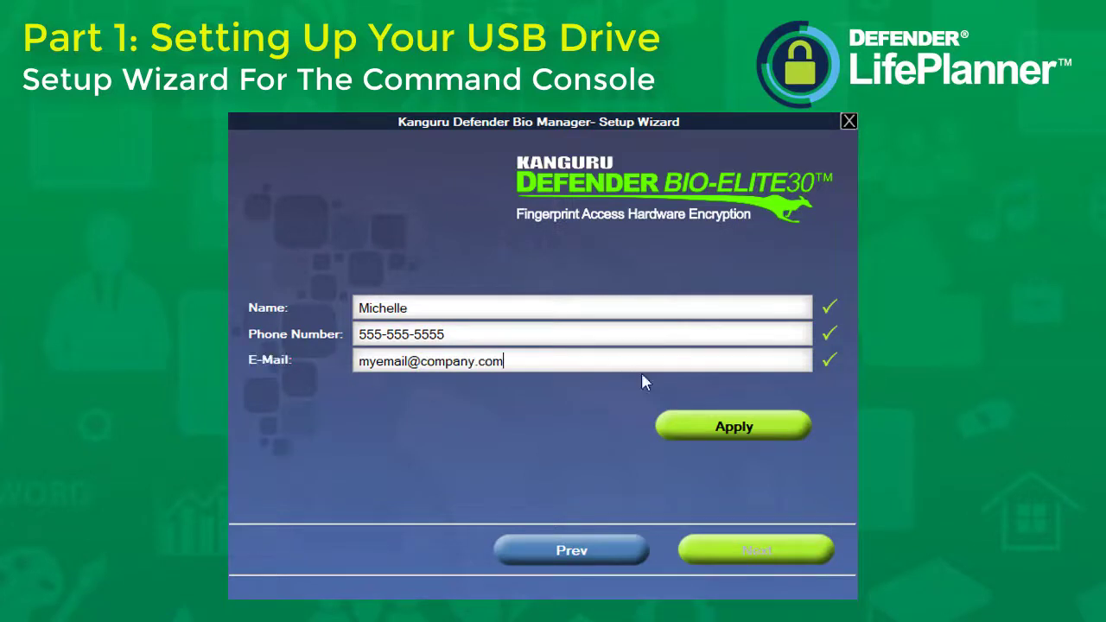
left_click(703, 432)
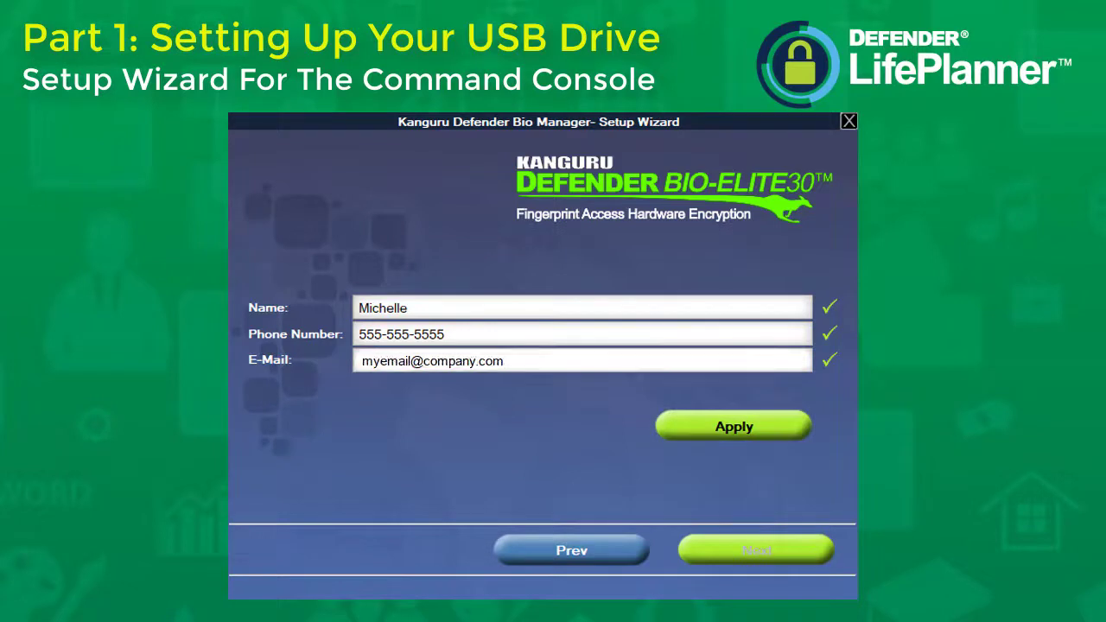
Request the validation code, then copy it from the Kanguru e-mail in Outlook.
left_click(699, 451)
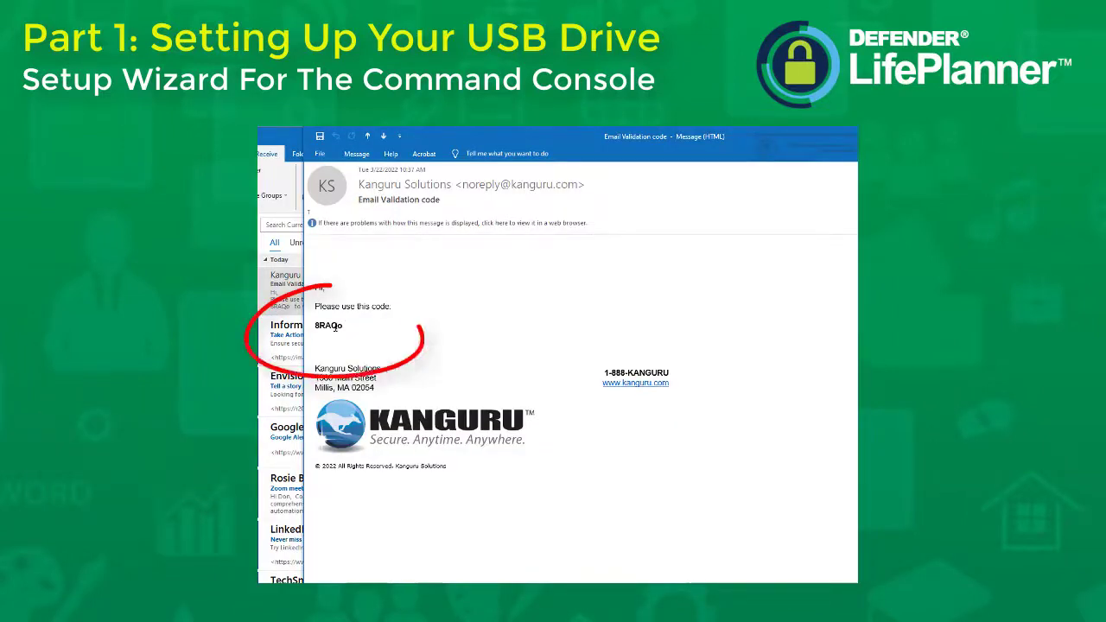
double_click(328, 325)
right_click(335, 330)
left_click(348, 333)
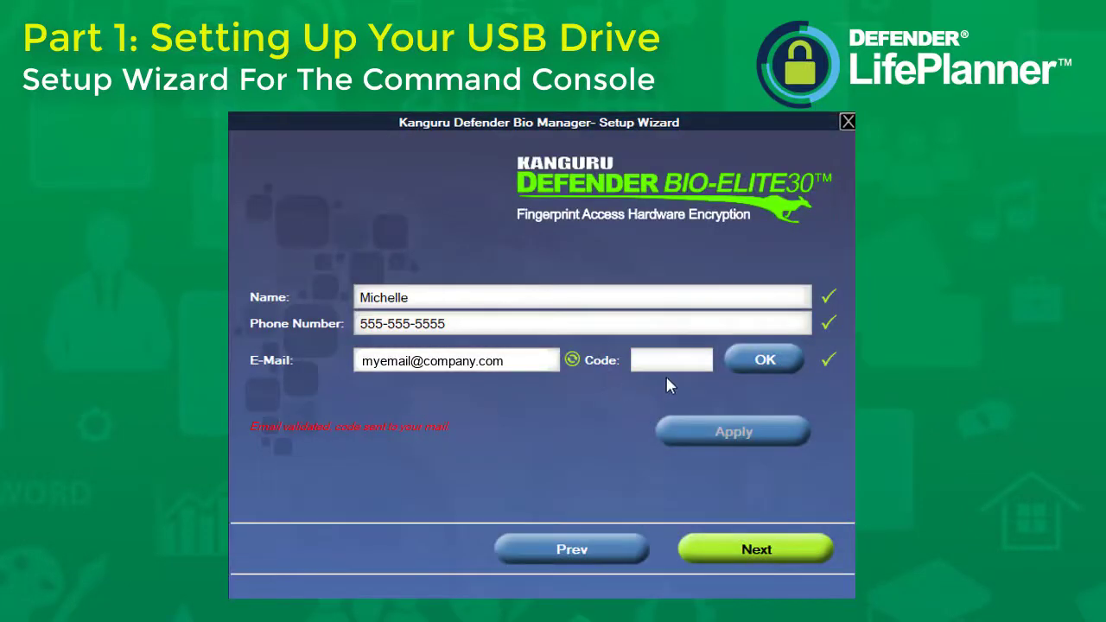
Paste the validation code into the Code box, submit it, and dismiss the data-saved message.
left_click(664, 364)
right_click(664, 366)
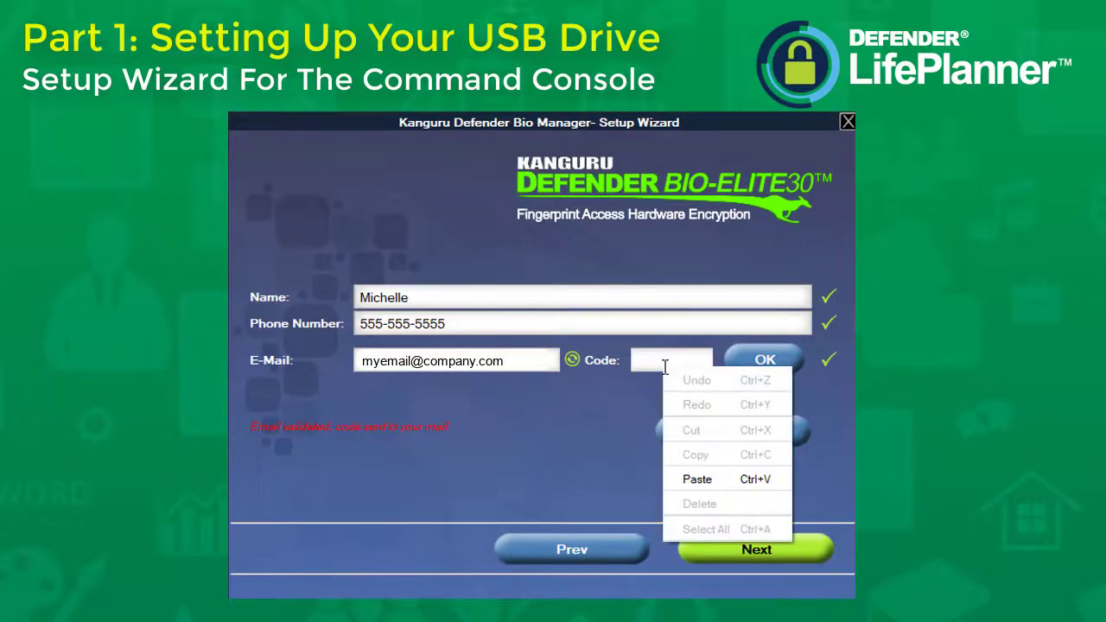
left_click(698, 481)
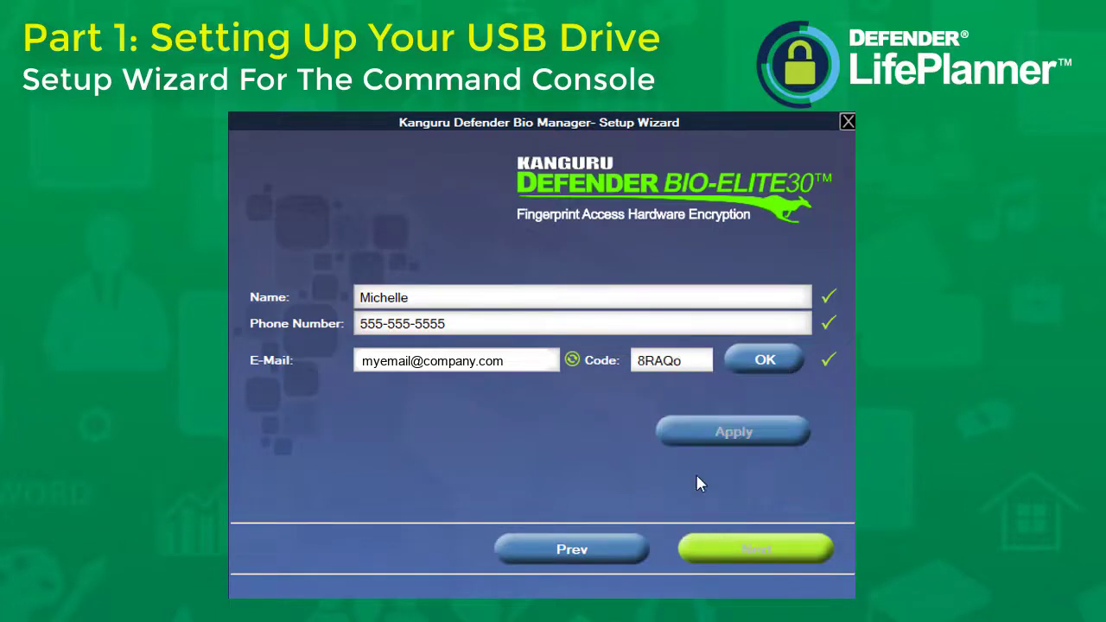
left_click(765, 364)
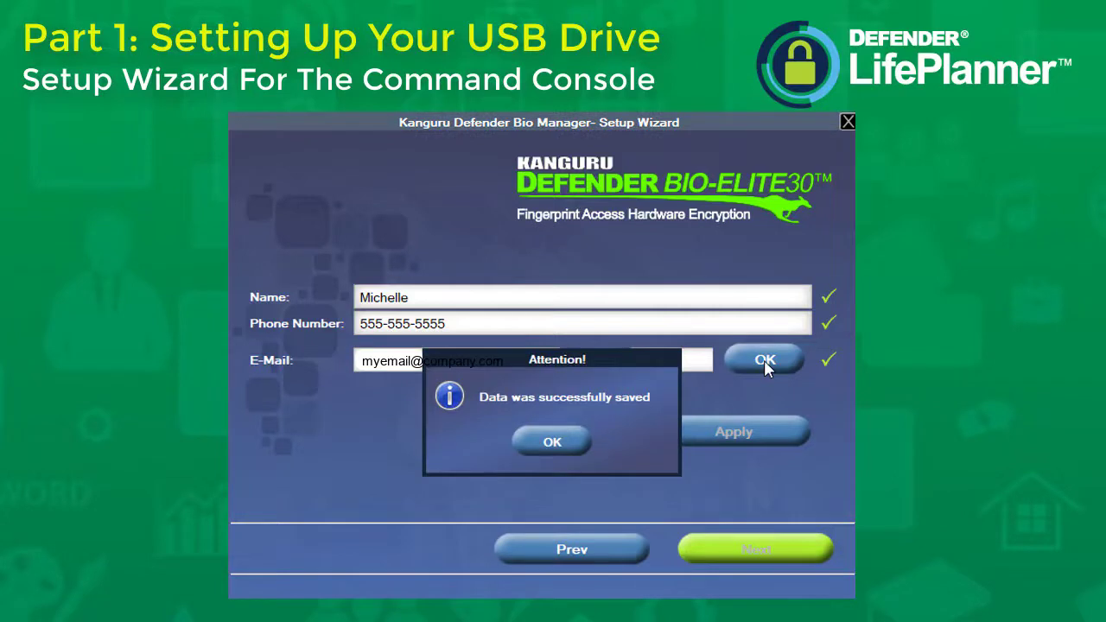
left_click(560, 453)
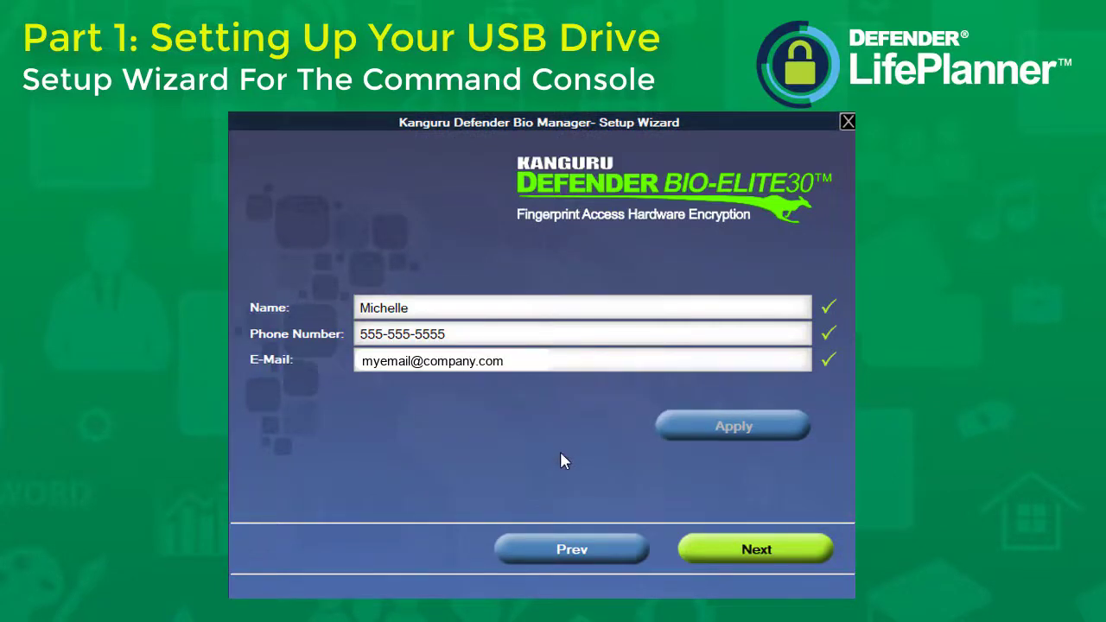
Enter and confirm a drive password meeting all constraints, save it, and continue to fingerprint registration.
left_click(730, 550)
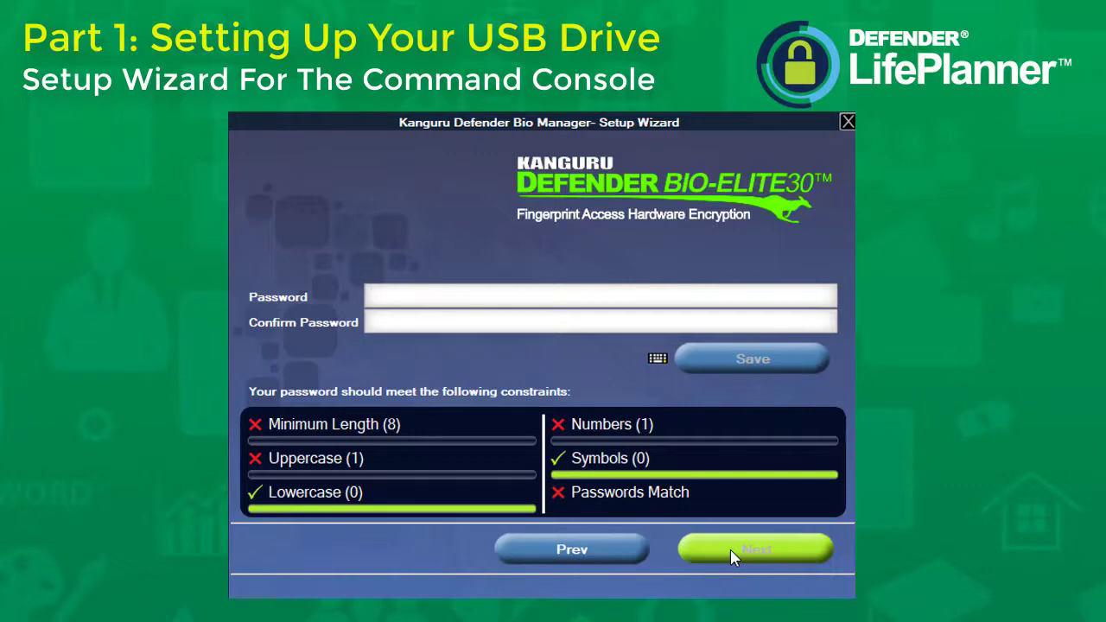
type("Abc")
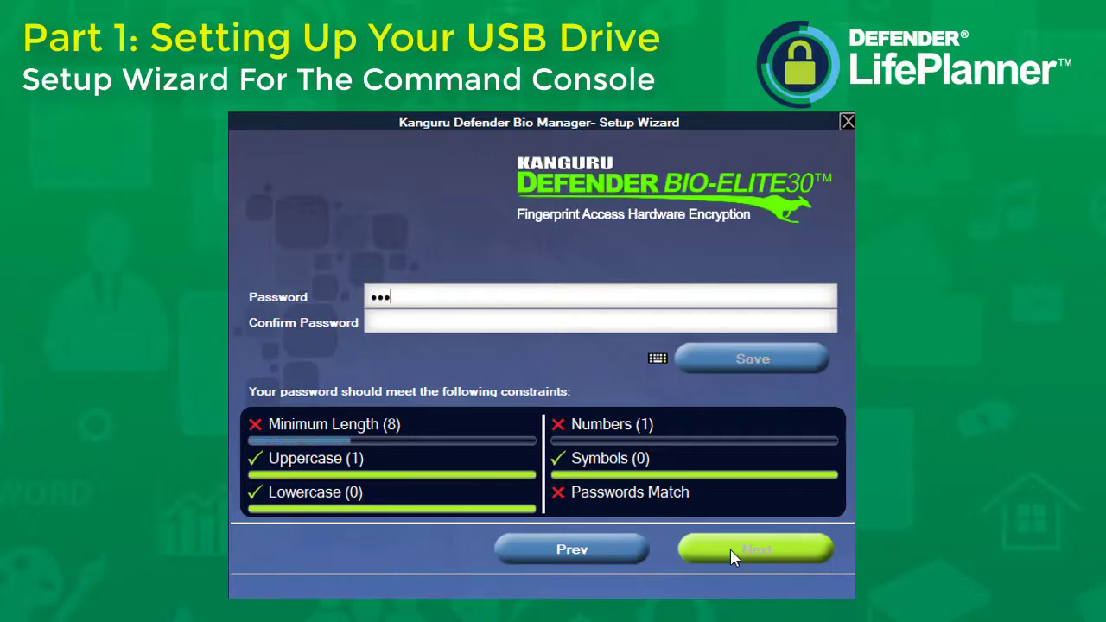
type("defgh")
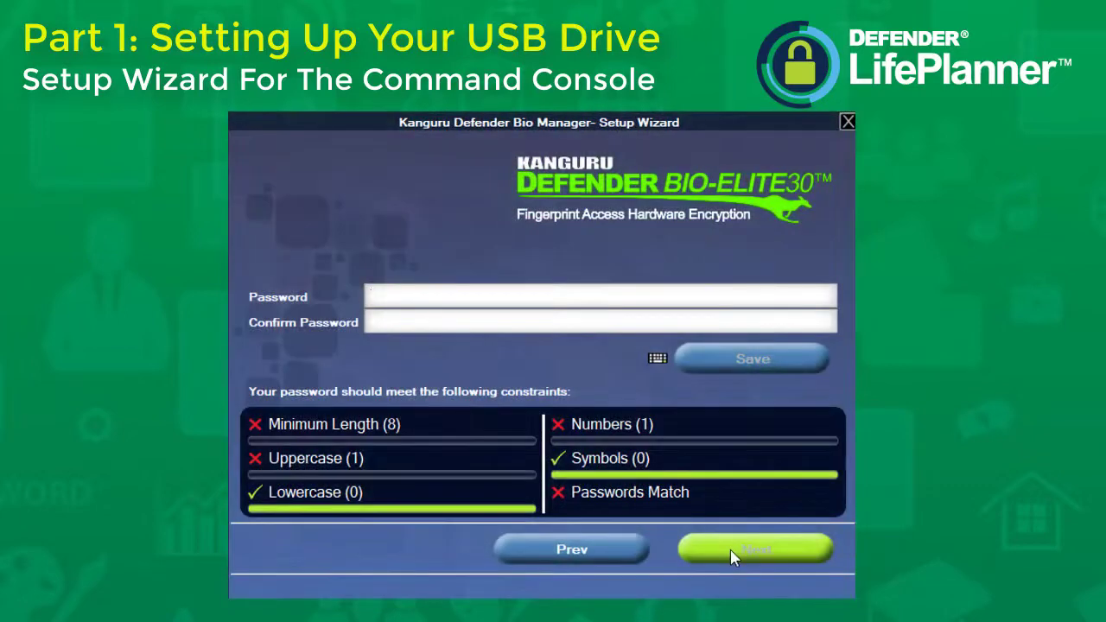
type("••••••••")
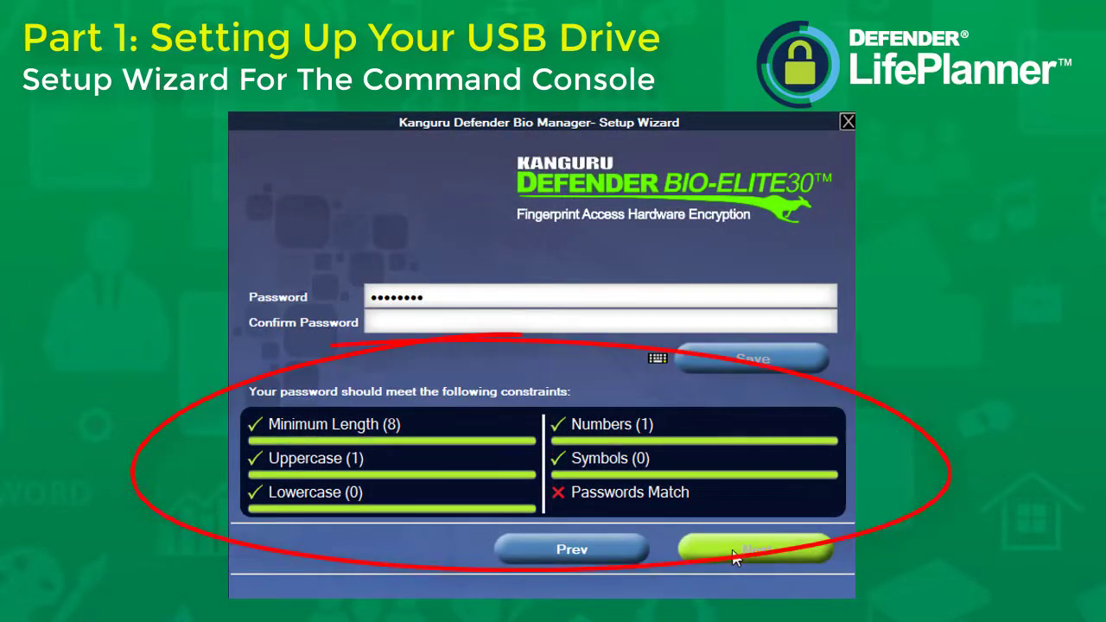
left_click(557, 325)
type("••••••••")
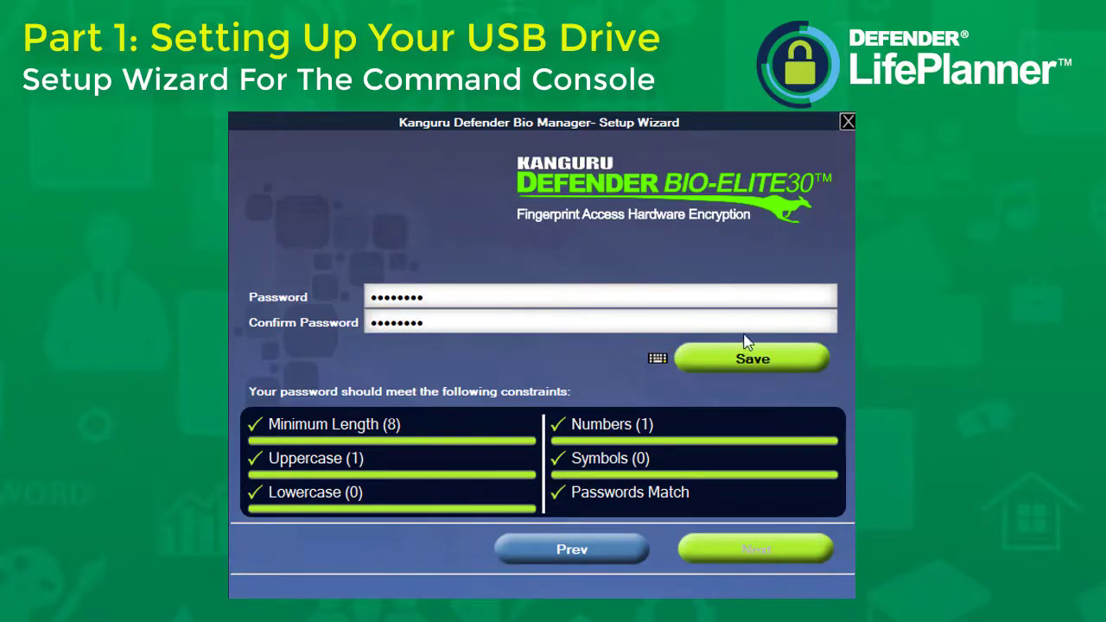
left_click(754, 372)
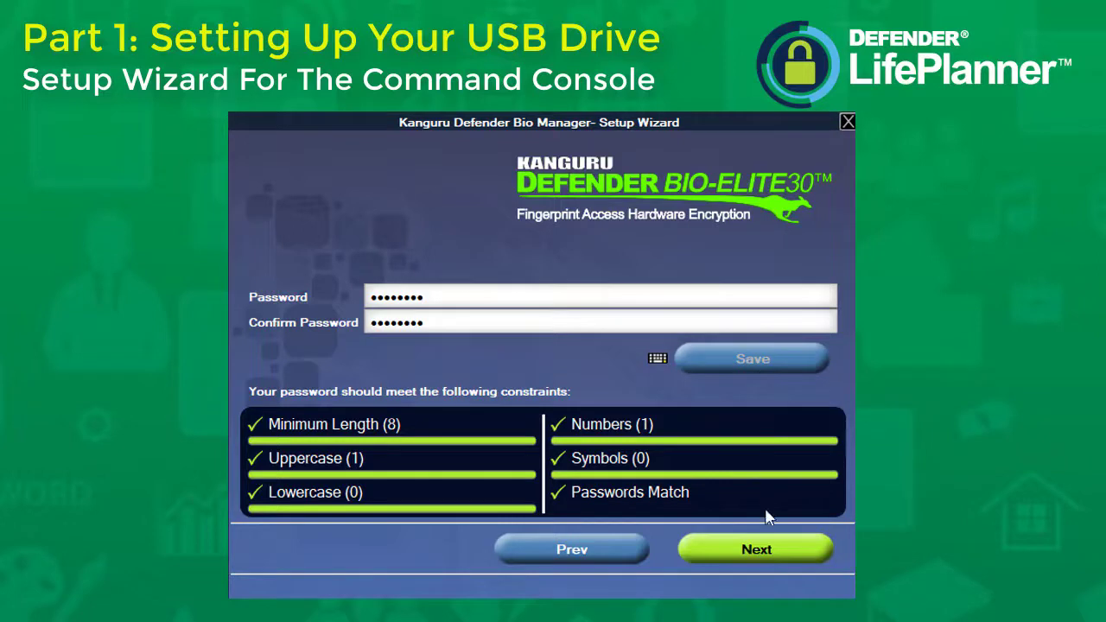
left_click(766, 558)
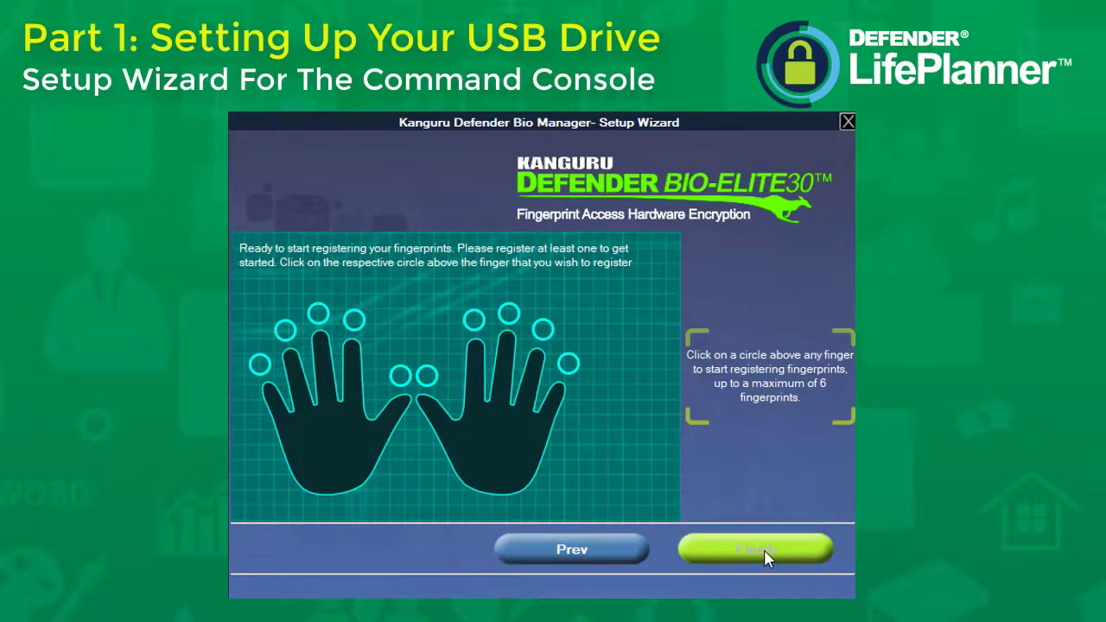
Select the right index finger and enroll it by tapping the sensor until confirmed.
left_click(474, 322)
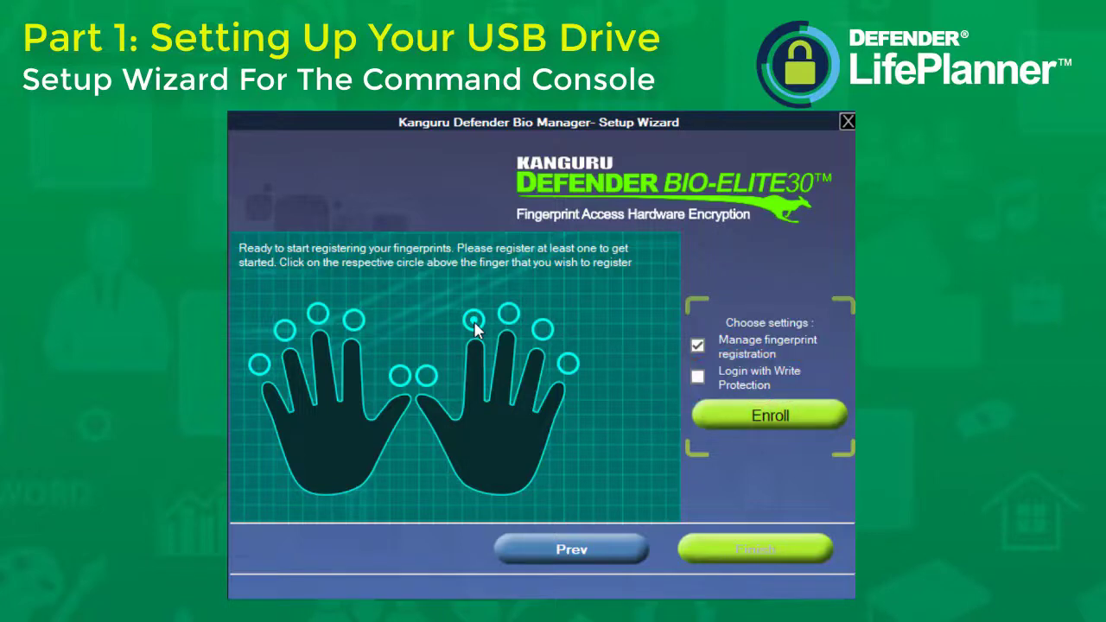
left_click(473, 320)
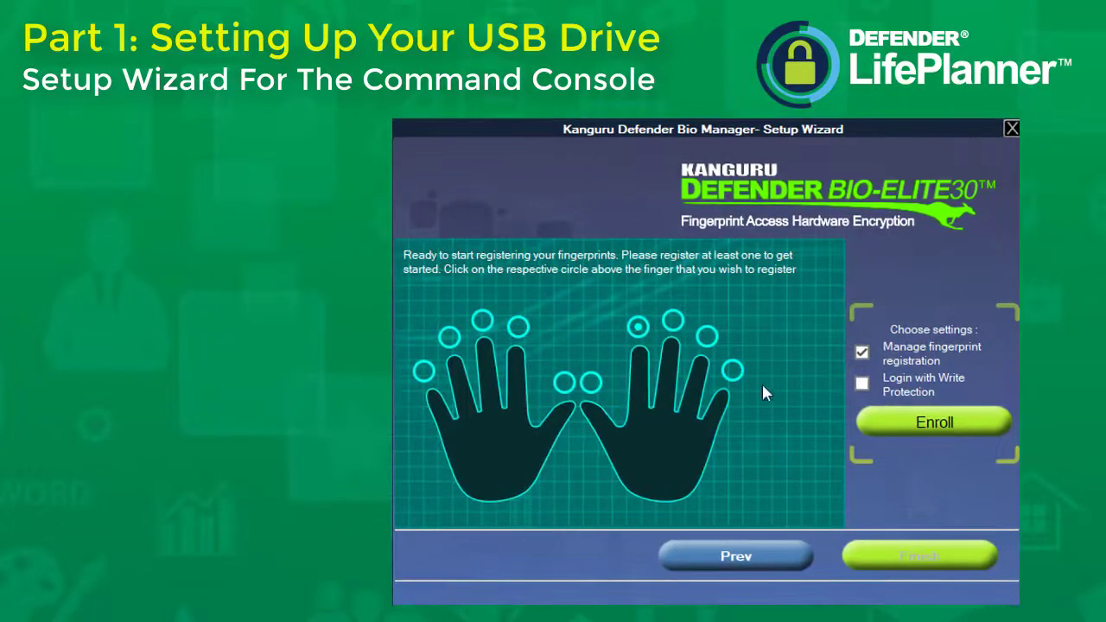
left_click(907, 425)
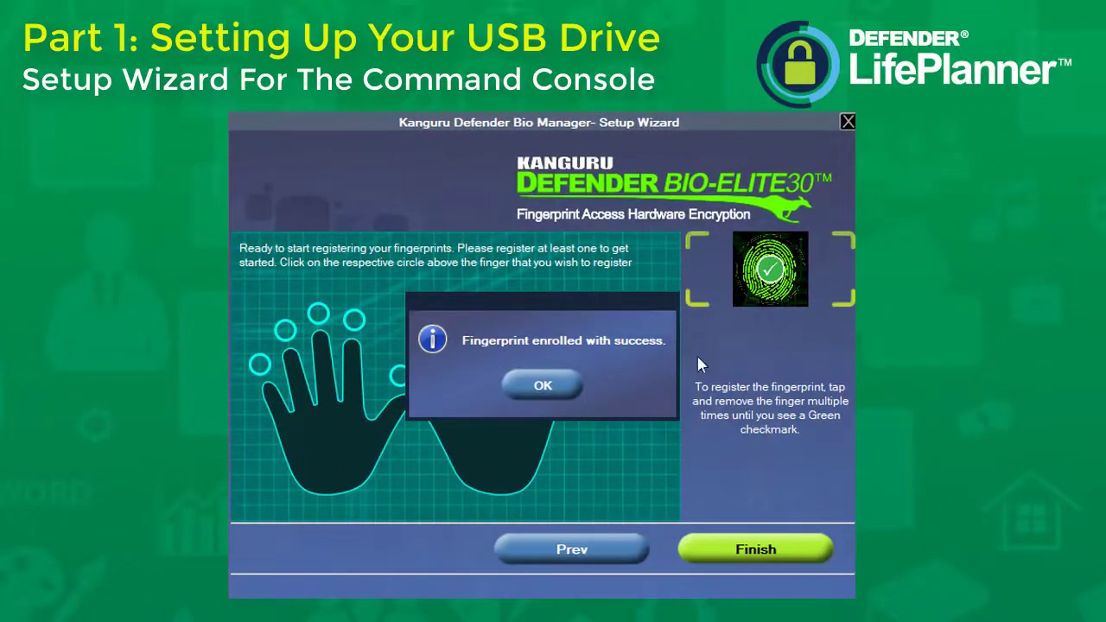
Dismiss the enrollment message, finish the wizard, and log in with the drive password.
left_click(556, 386)
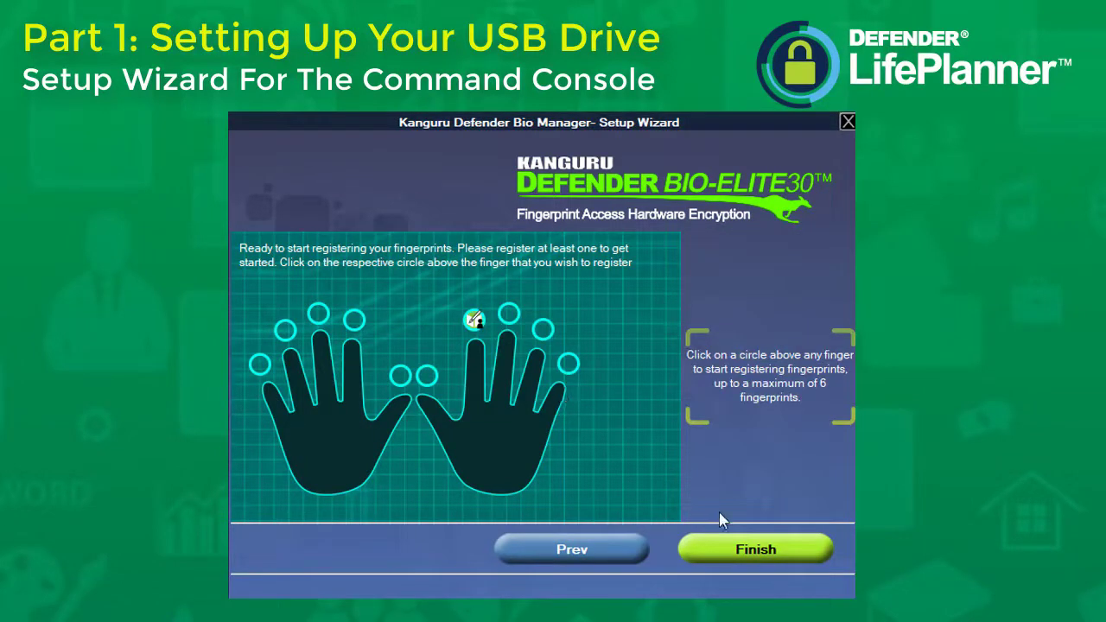
left_click(741, 551)
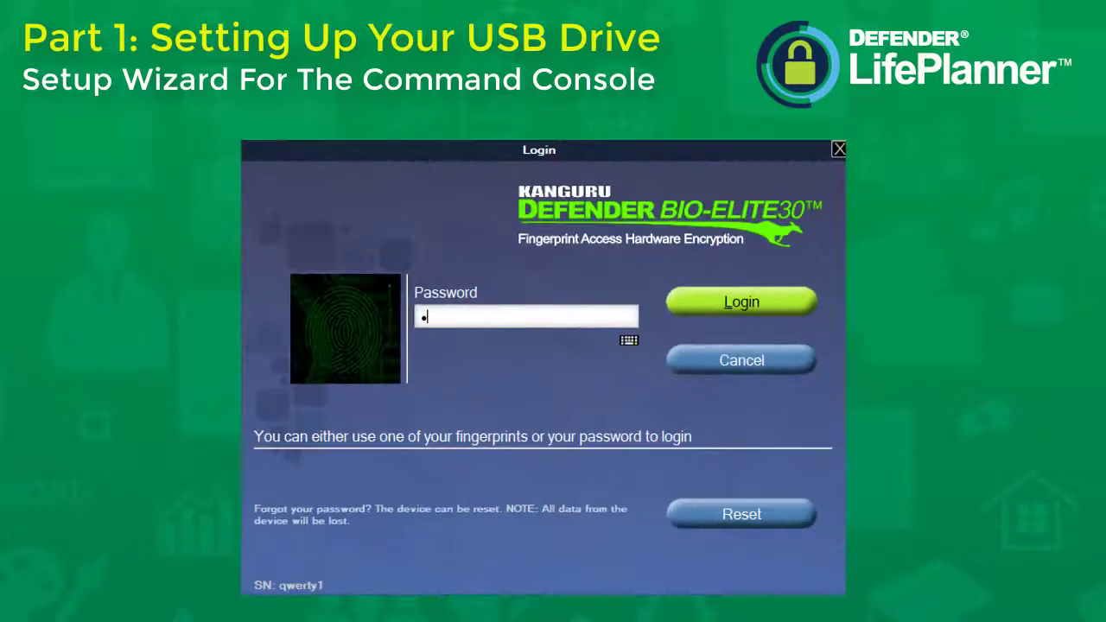
type("werty12")
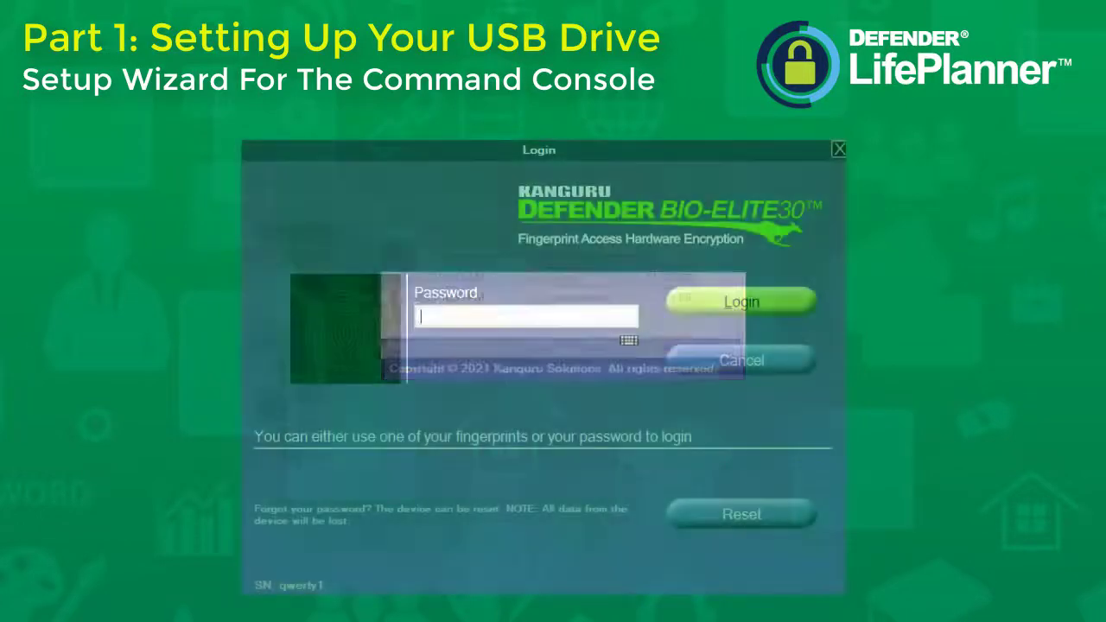
type("qwerty1")
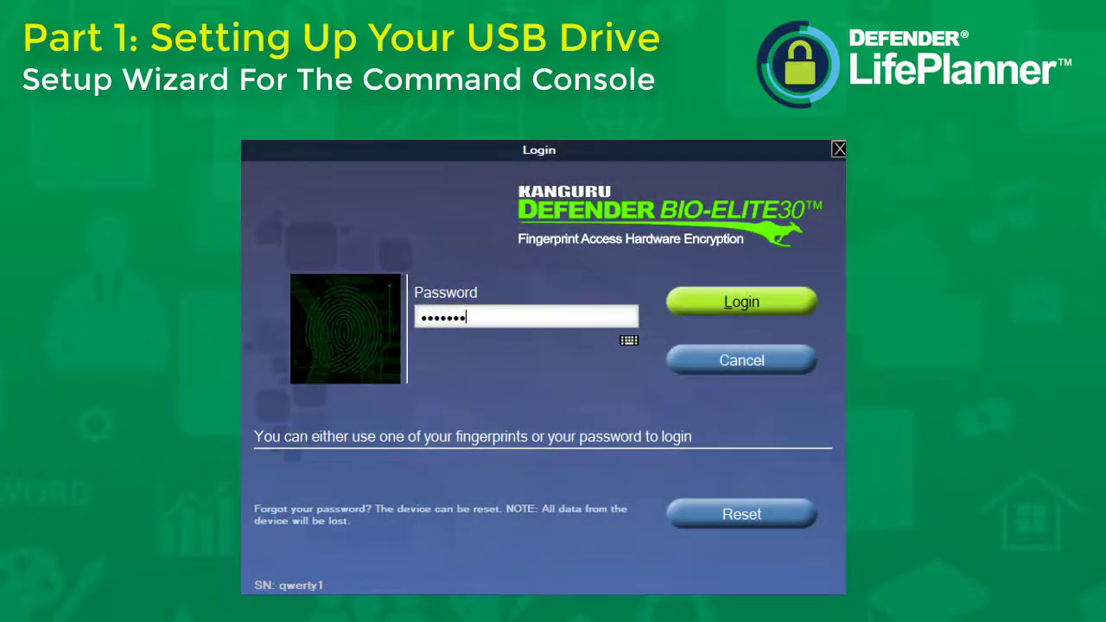
type("2")
key("Return")
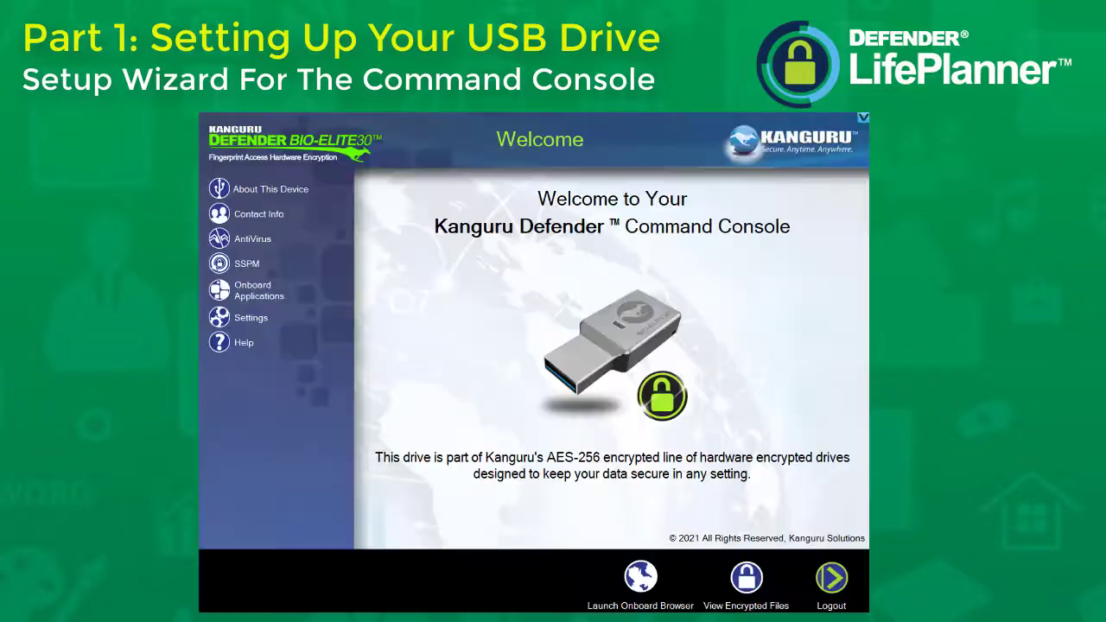
Browse About This Device, Contact Info, AntiVirus and SSPM, ending on Onboard Applications.
left_click(264, 189)
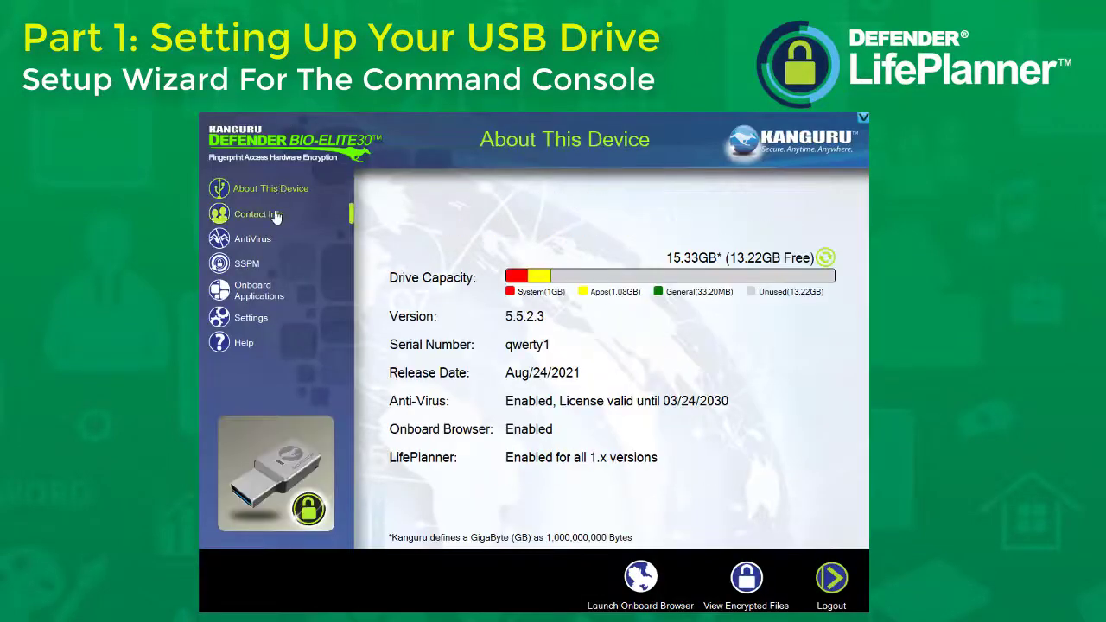
left_click(269, 219)
left_click(261, 241)
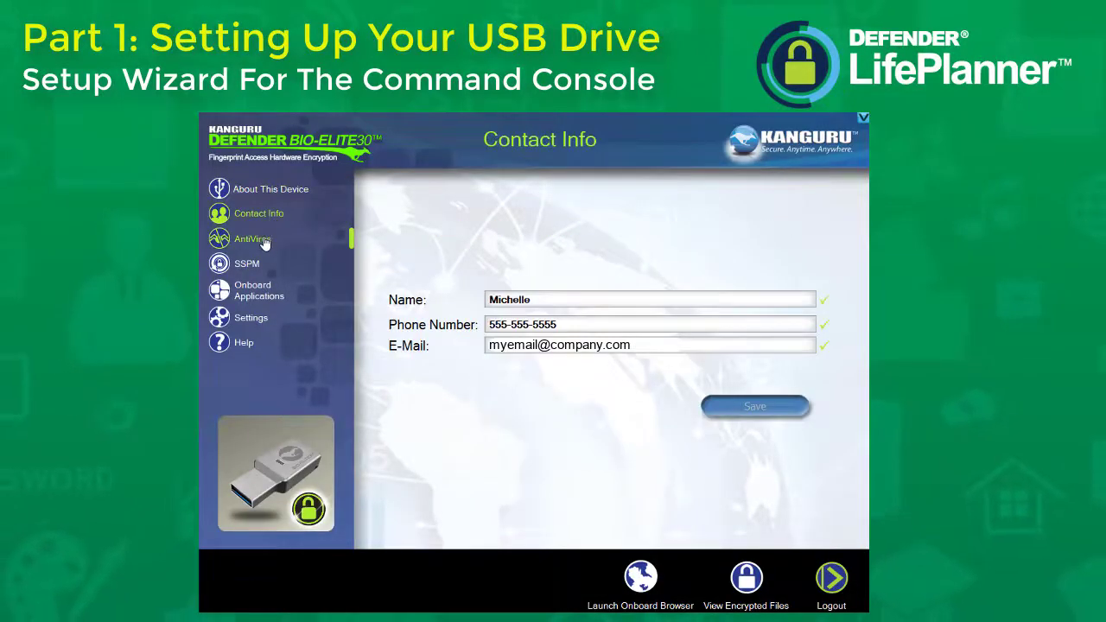
left_click(262, 265)
left_click(265, 292)
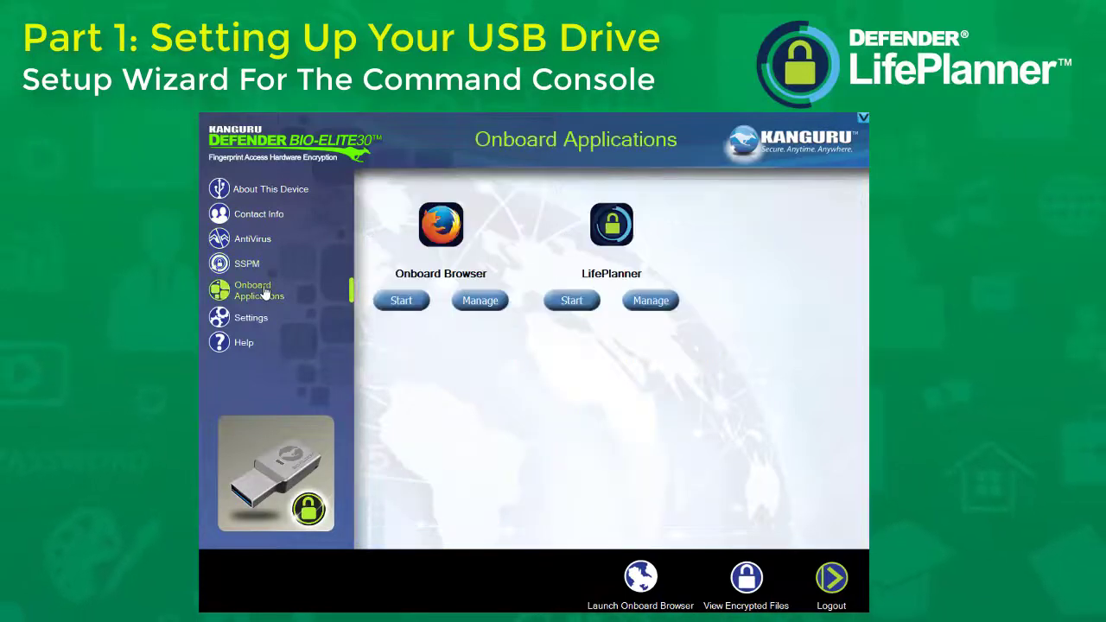